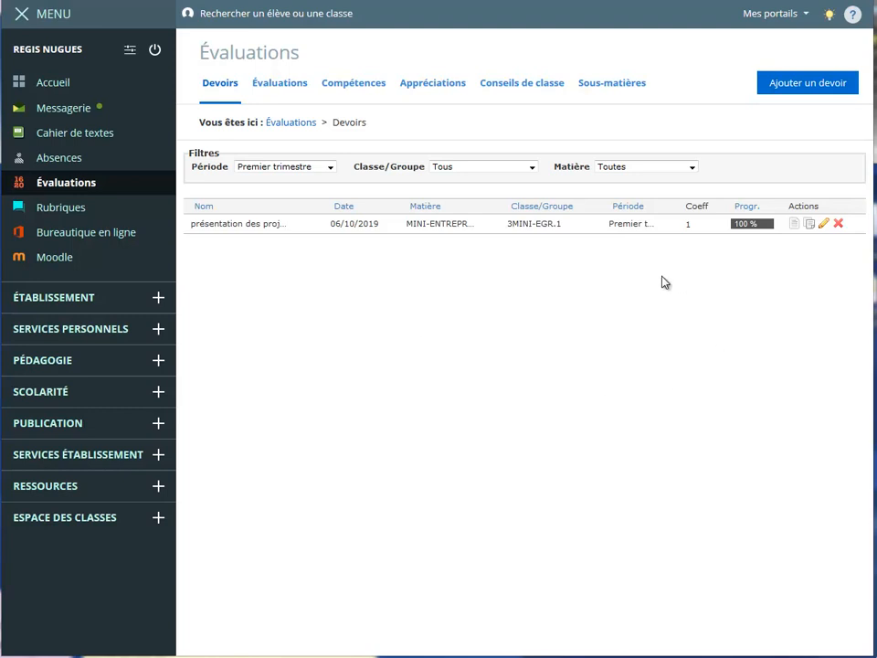
# Add an assignment for class 3A in TECHNOLOGIE, with the period Premier trimestre and the subject TEST
pyautogui.click(793, 95)
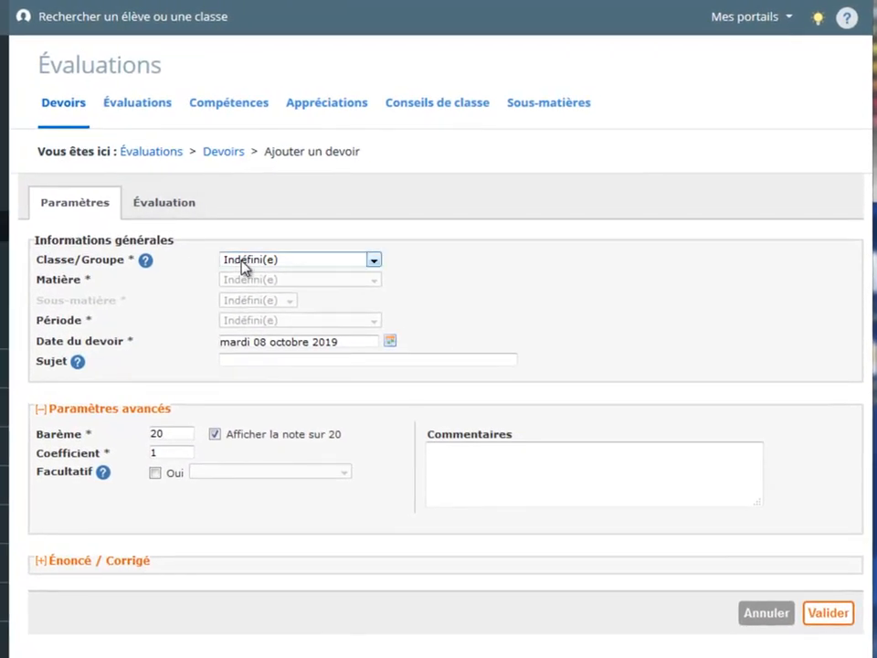
pyautogui.click(304, 237)
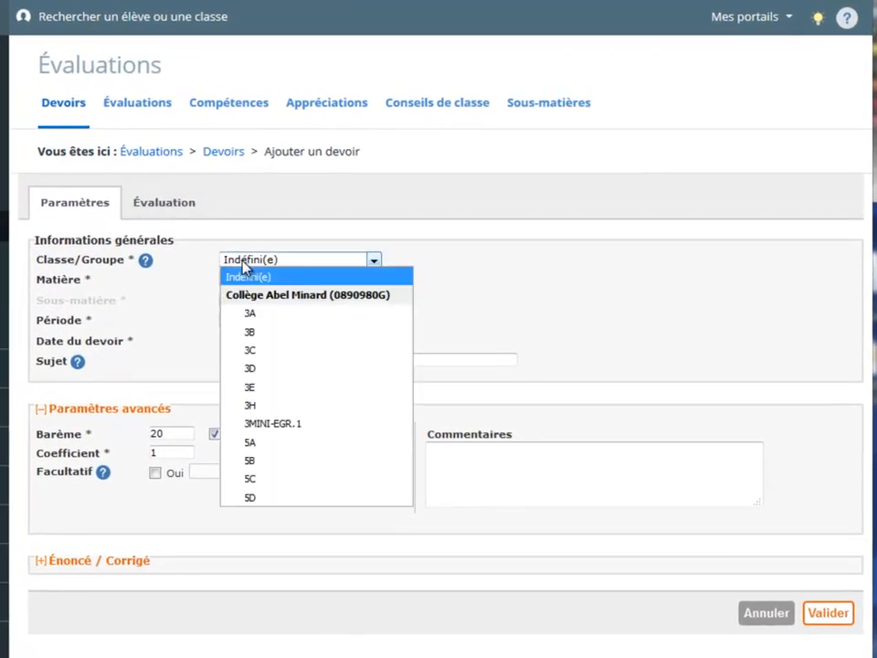
pyautogui.click(263, 314)
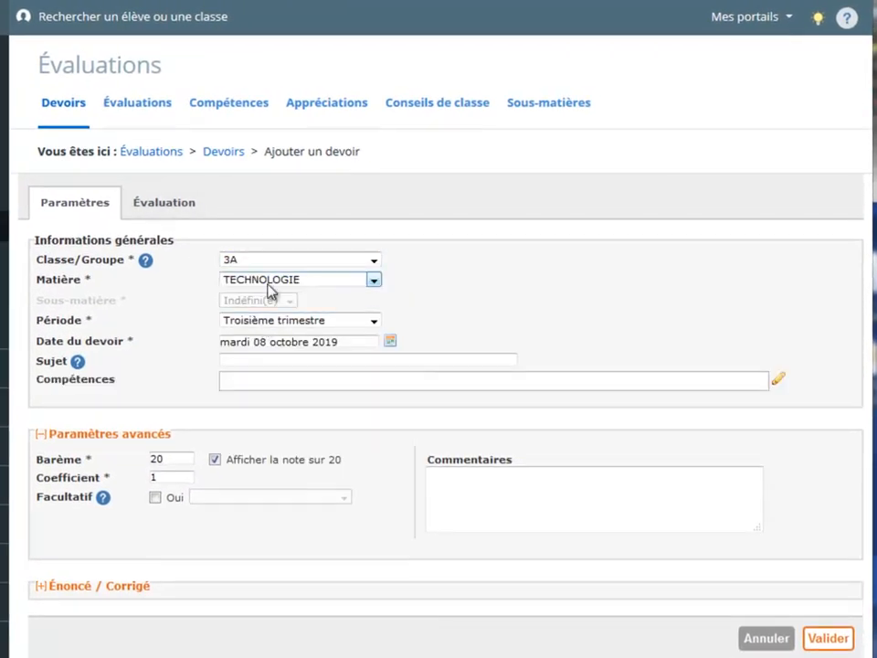
pyautogui.click(272, 287)
pyautogui.click(273, 286)
pyautogui.click(257, 322)
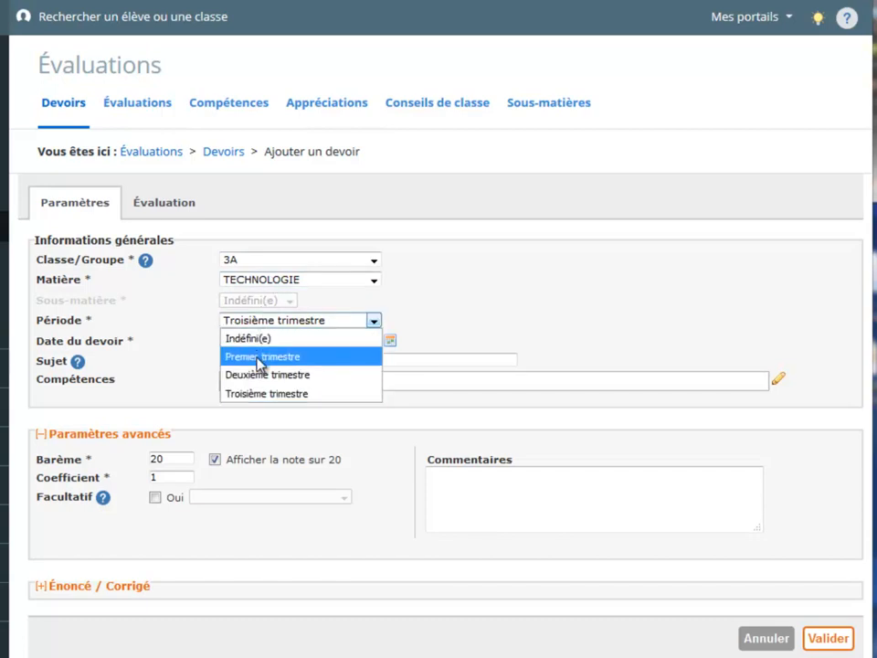
pyautogui.click(259, 357)
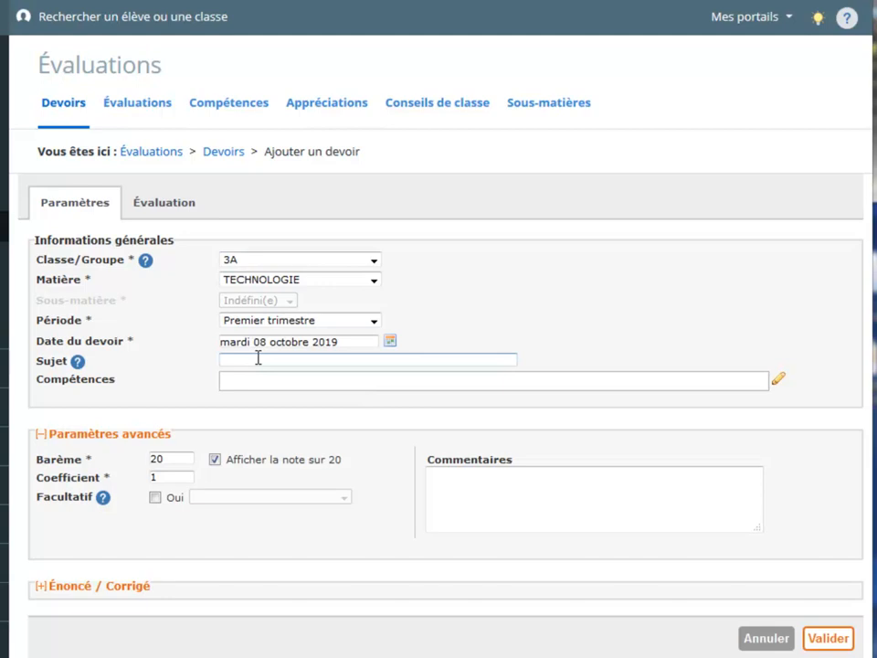
pyautogui.click(225, 362)
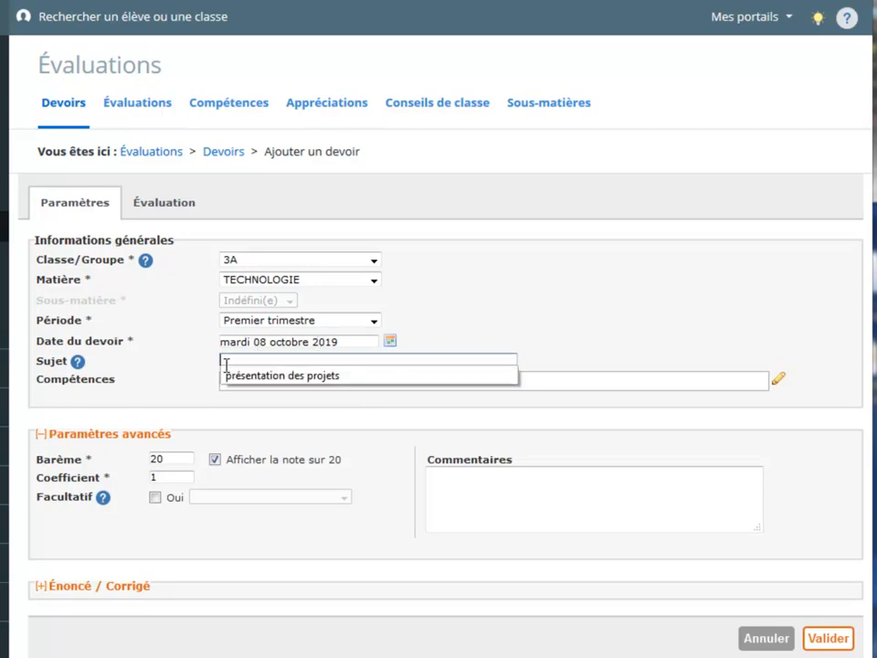
pyautogui.write('TEST')
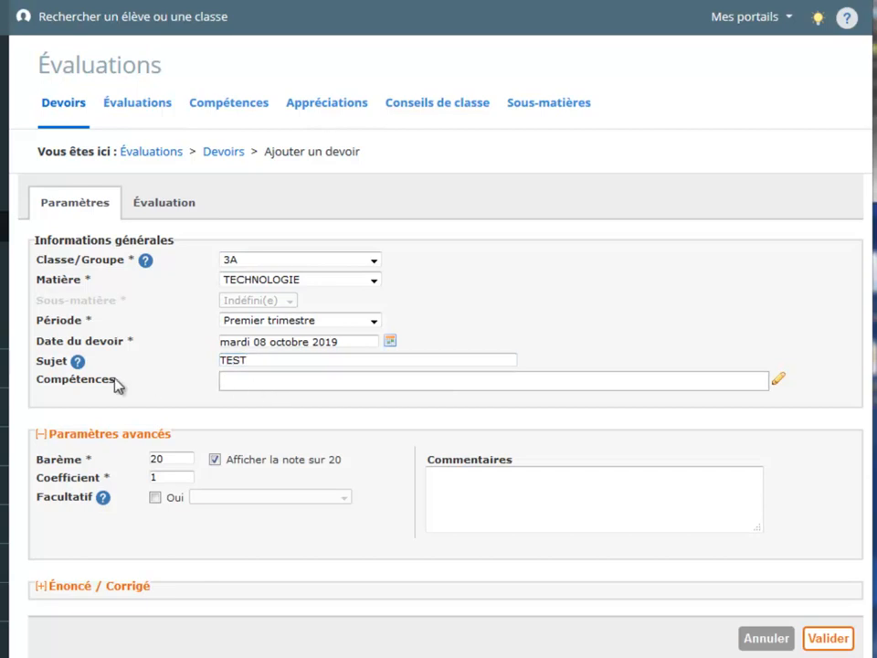
# Start selecting the assignment's competencies from the framework Compétences travaillées en cycle 4, with the discipline Technologie
pyautogui.click(778, 384)
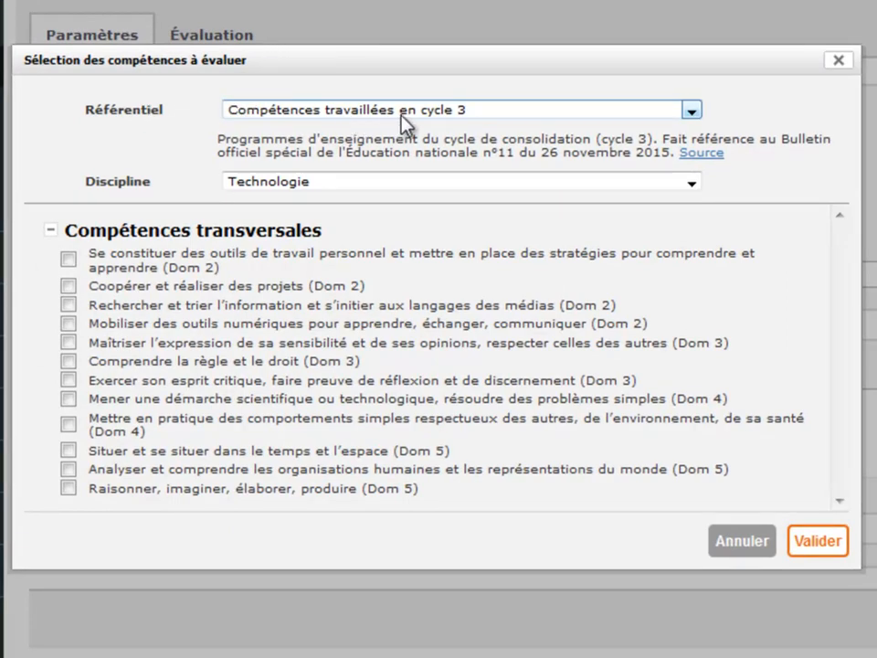
pyautogui.click(458, 117)
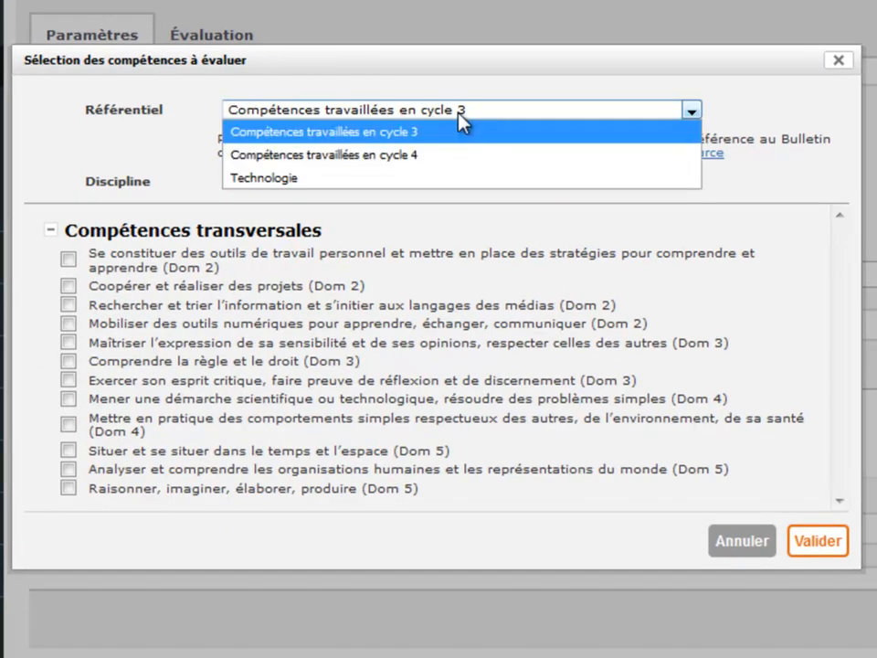
pyautogui.click(376, 157)
pyautogui.click(370, 161)
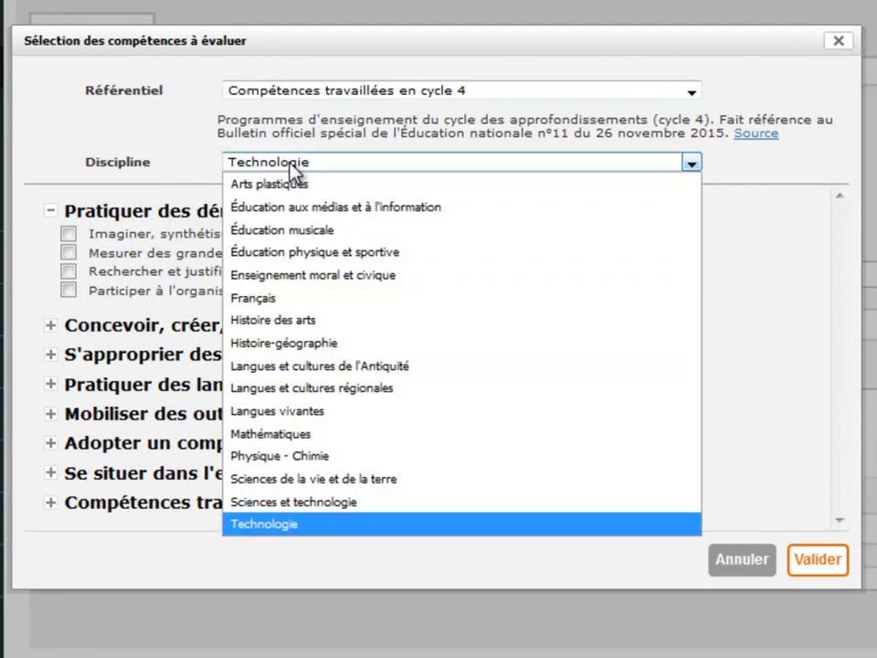
pyautogui.click(250, 161)
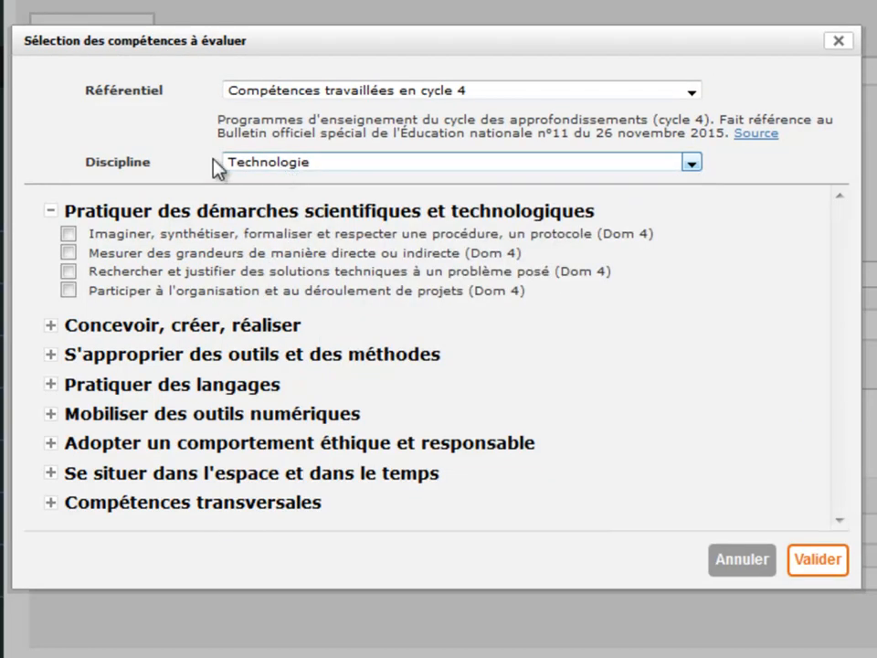
pyautogui.click(314, 167)
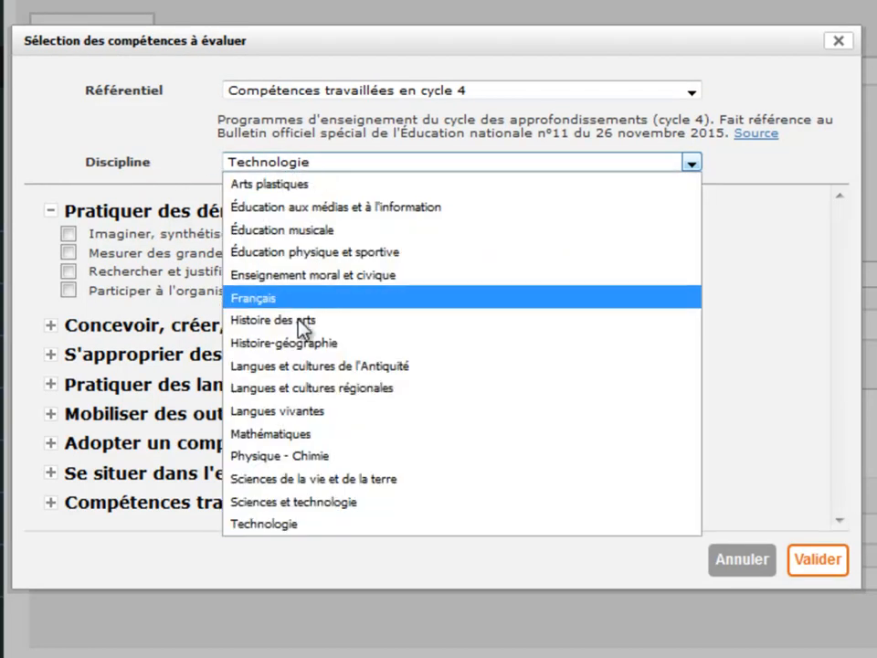
pyautogui.click(306, 166)
# Attach the competencies "Participer à l'organisation et au déroulement de projets" and "Lire, utiliser et produire des représentations numériques d'objets"
pyautogui.click(50, 413)
pyautogui.click(69, 290)
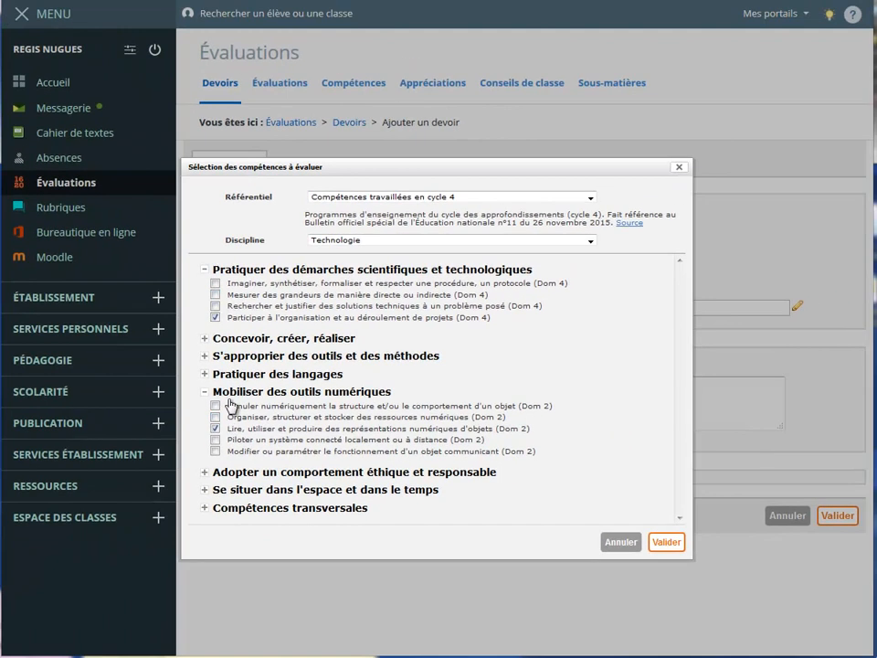
pyautogui.click(659, 545)
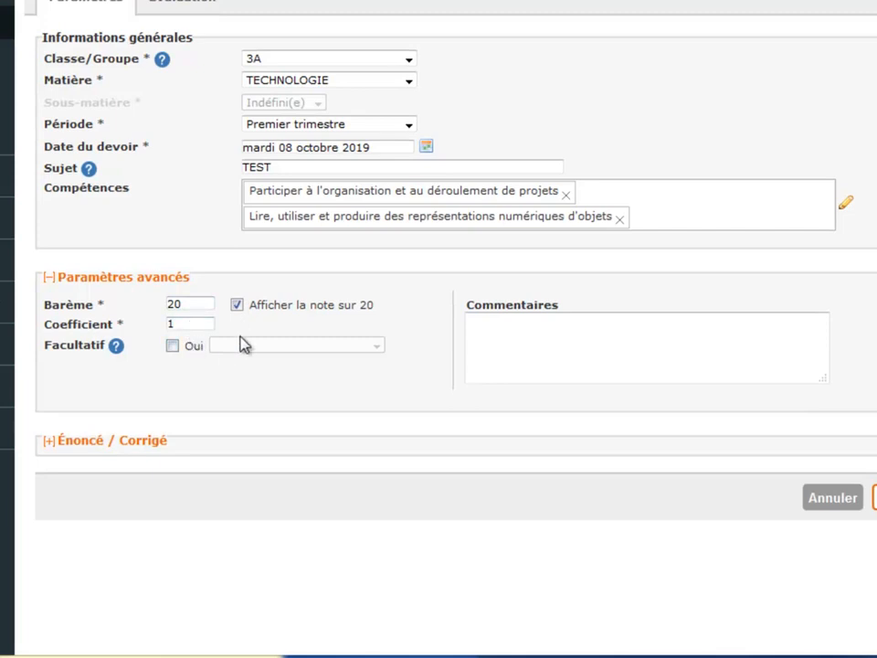
# Expand the Énoncé / Corrigé section to view its options, and save the new assignment
pyautogui.click(49, 442)
pyautogui.scroll(-2, 71, 430)
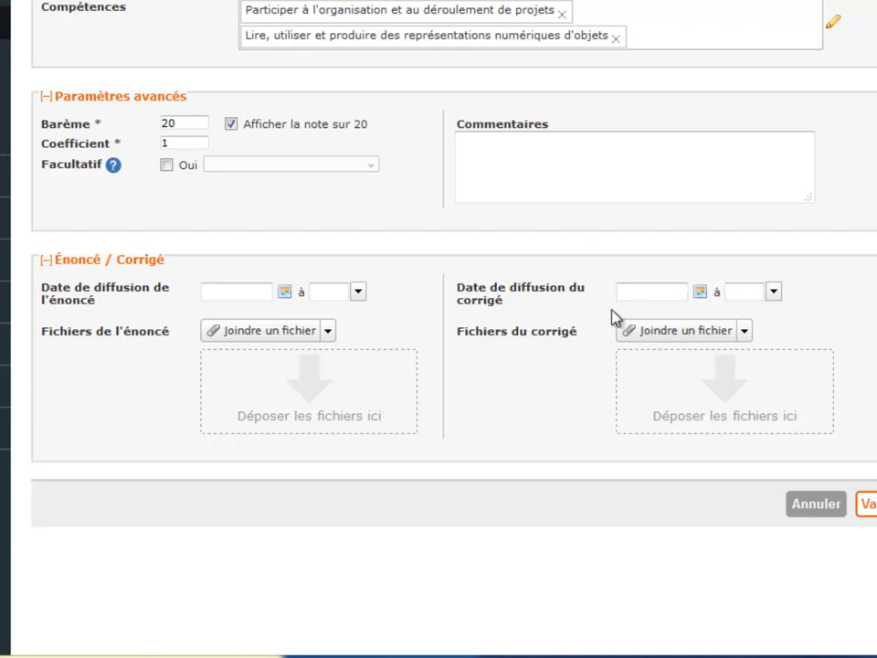
pyautogui.scroll(2, 611, 317)
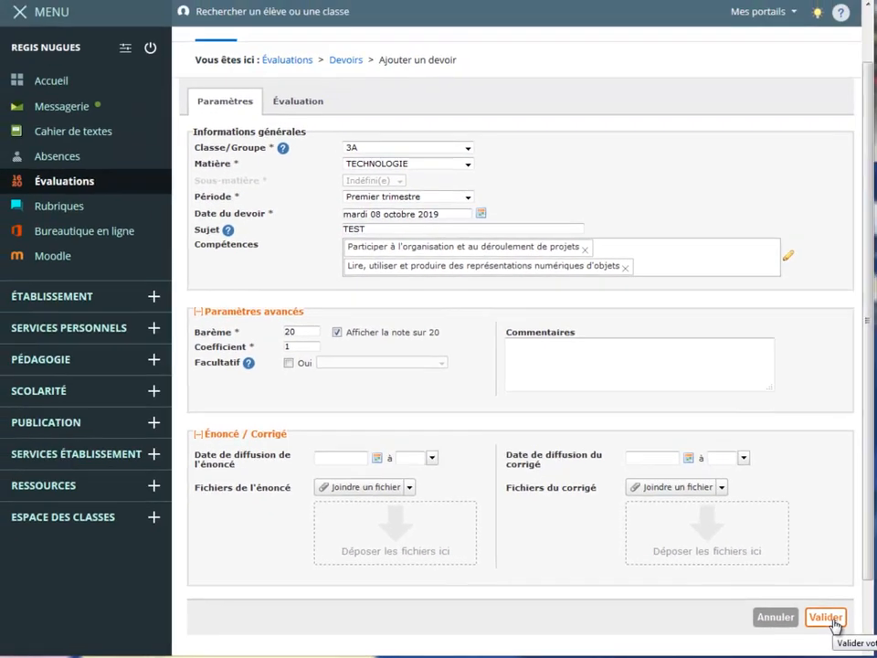
pyautogui.click(867, 604)
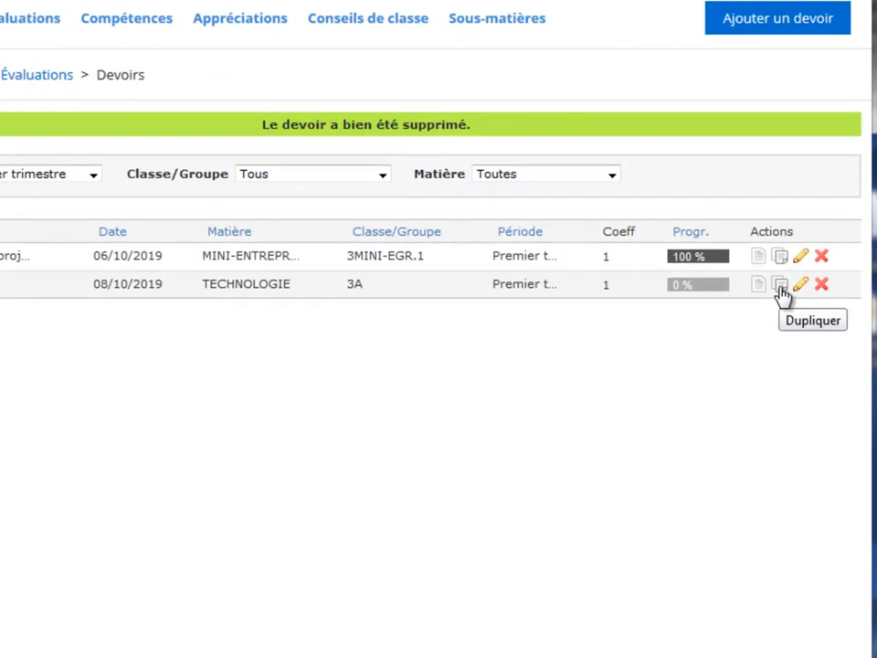
# Duplicate the 3A TEST assignment for class 3B with the period Premier trimestre and save the copy
pyautogui.click(780, 286)
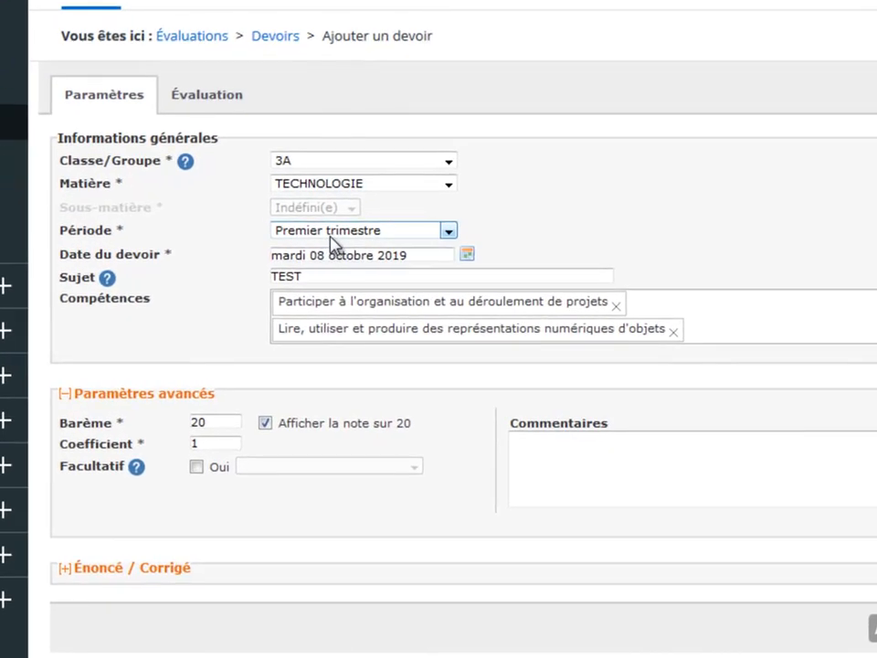
pyautogui.click(352, 243)
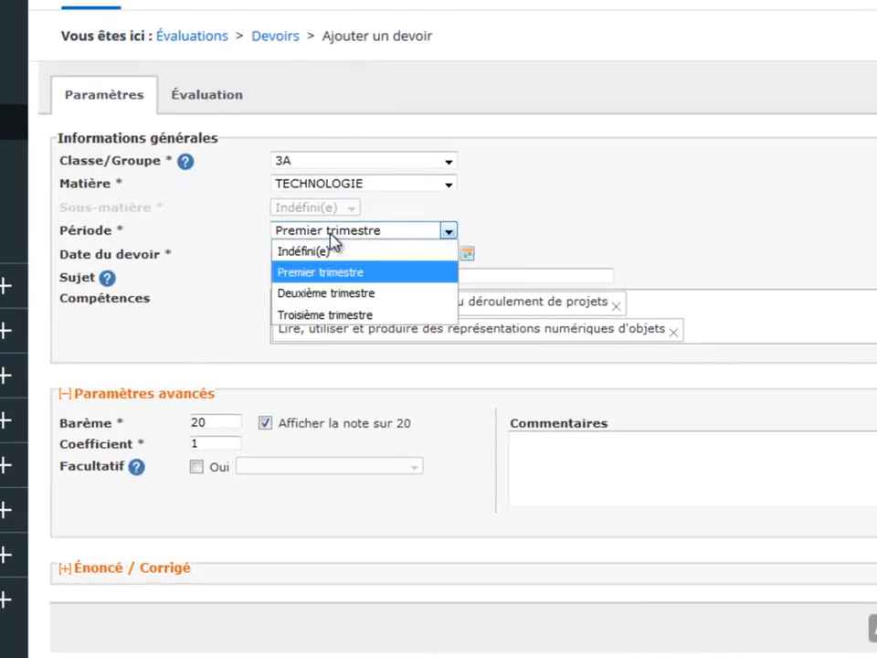
pyautogui.click(324, 273)
pyautogui.click(319, 162)
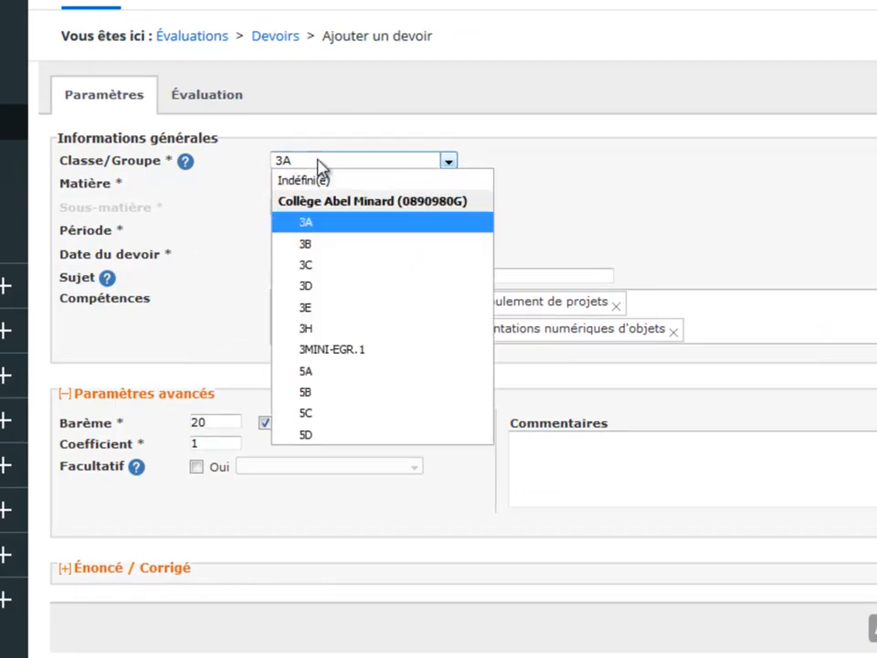
pyautogui.click(324, 245)
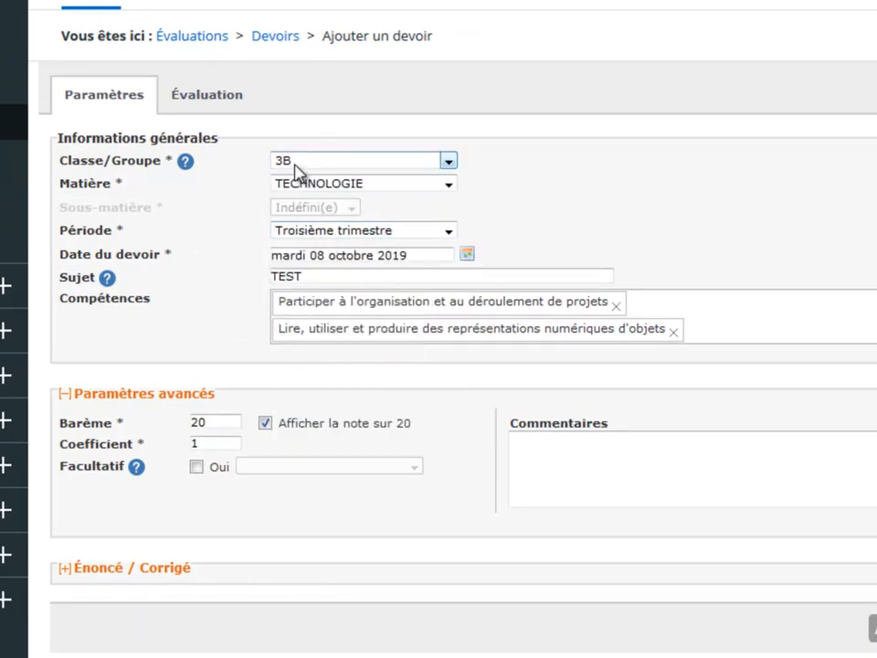
pyautogui.click(311, 233)
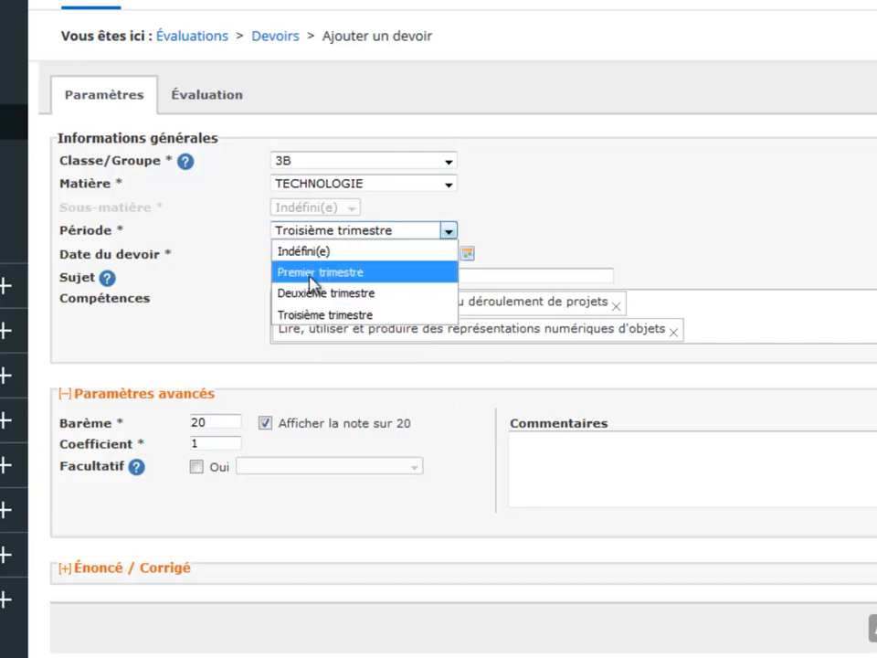
pyautogui.click(309, 274)
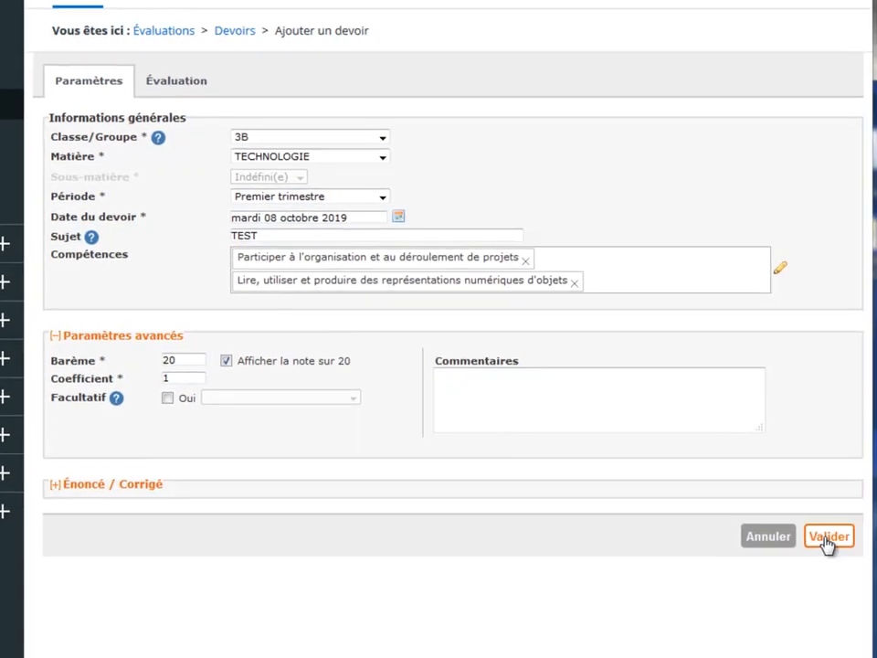
pyautogui.click(828, 537)
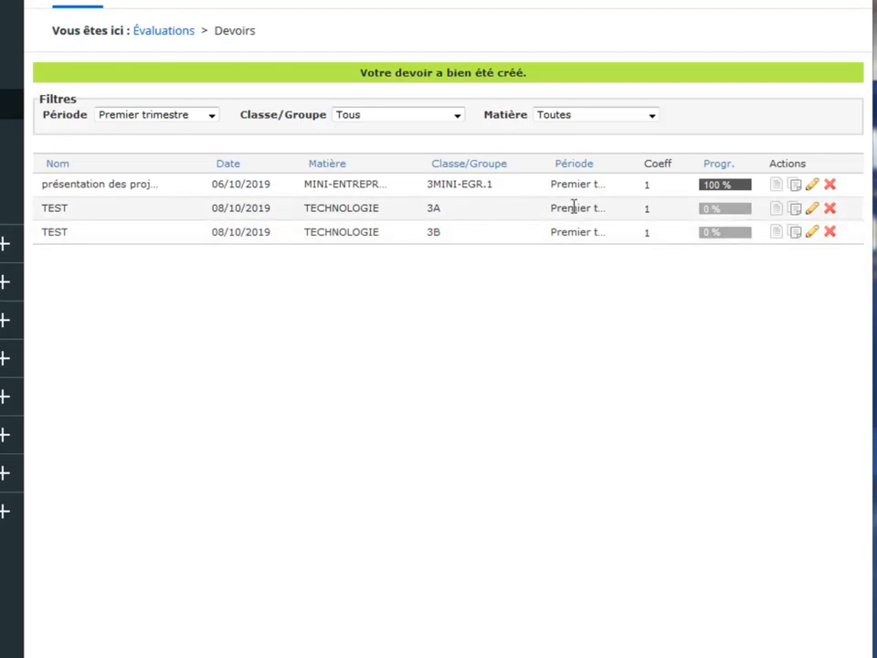
# In the 3A TEST evaluation, give the first listed student a mark of 15, level 2 for the projects competency and 3 for digital representations
pyautogui.click(813, 210)
pyautogui.click(169, 84)
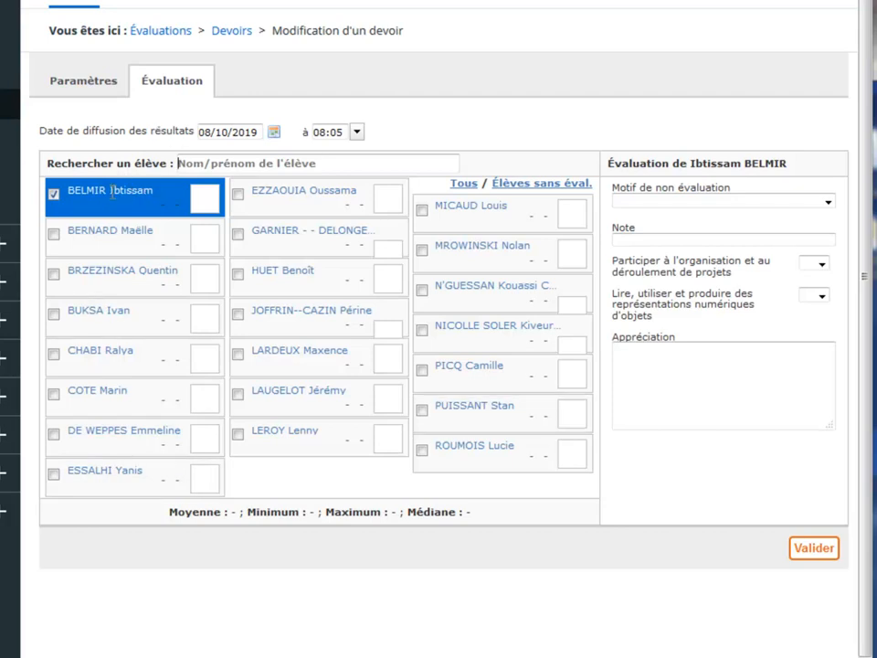
pyautogui.click(666, 237)
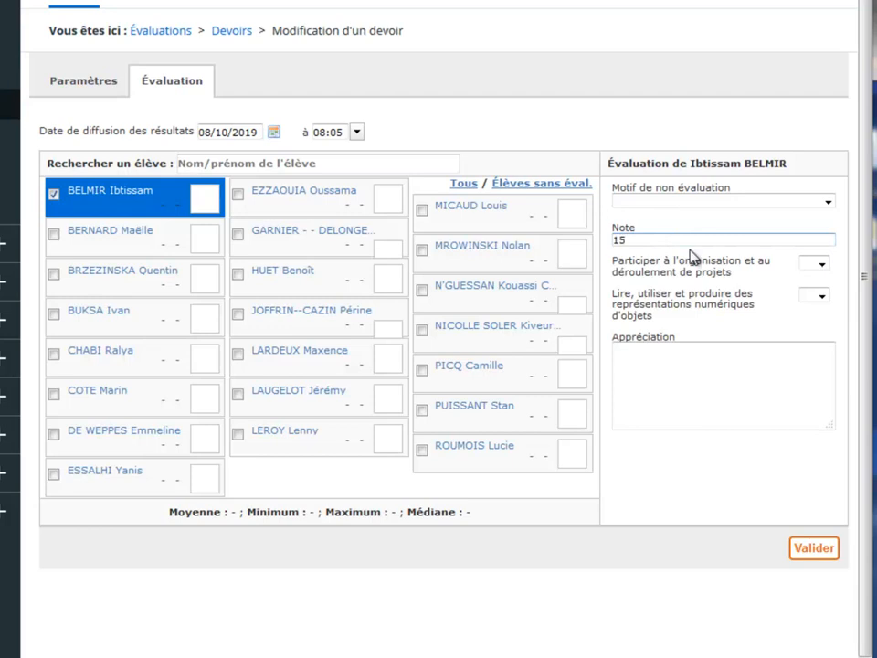
pyautogui.click(821, 264)
pyautogui.click(759, 244)
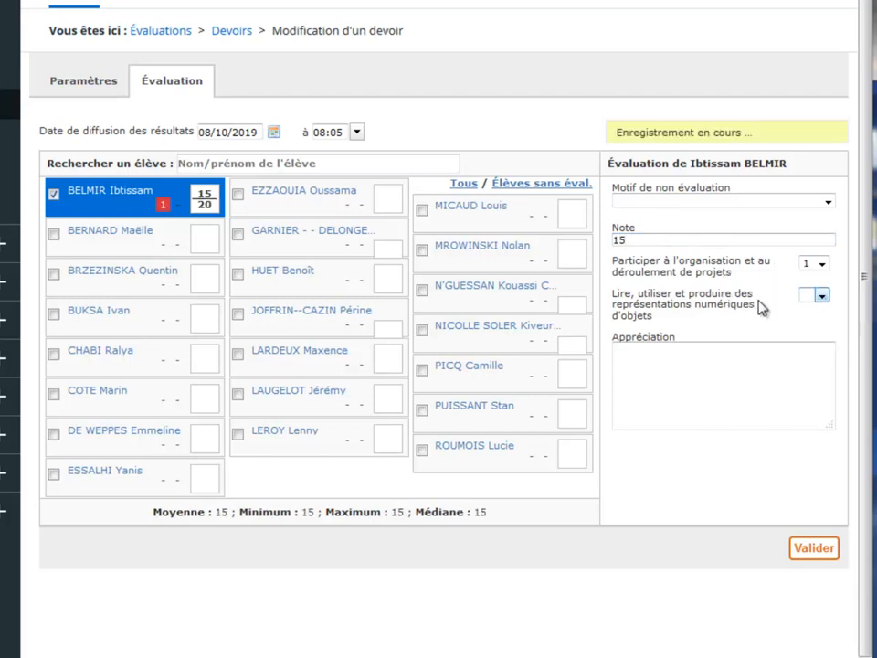
pyautogui.click(820, 267)
pyautogui.click(804, 315)
pyautogui.click(821, 295)
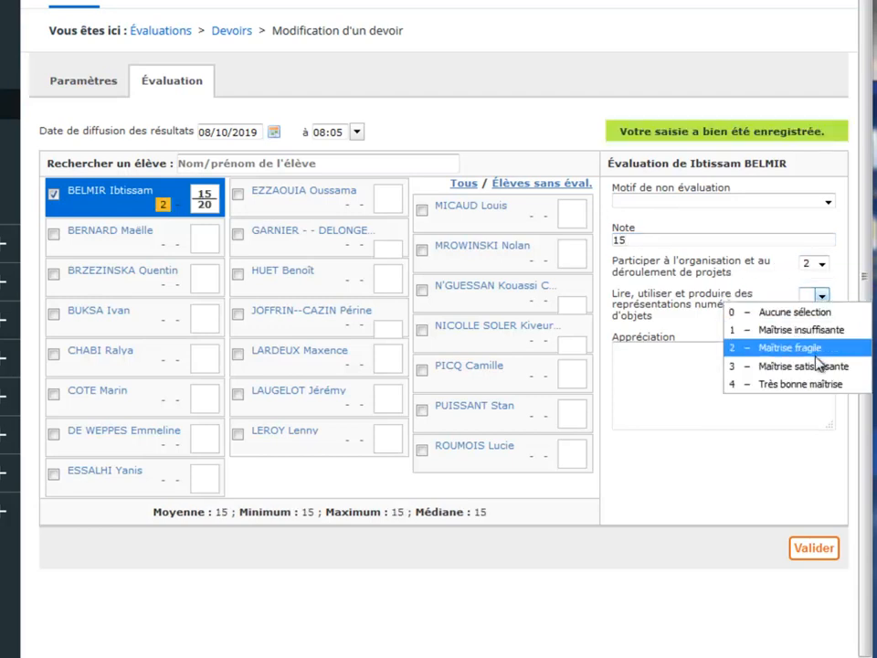
pyautogui.click(818, 365)
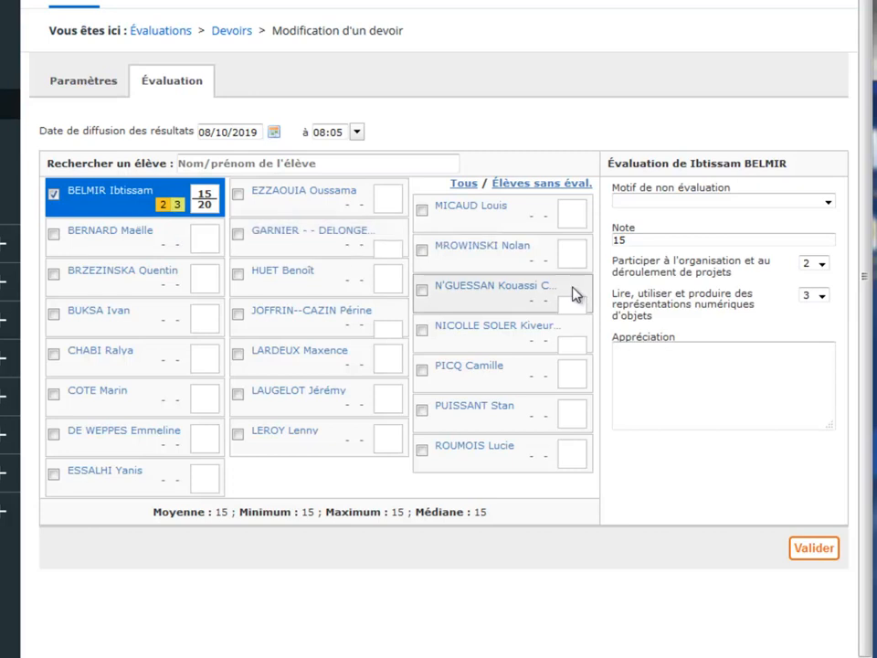
# Give the second listed student a mark of 13 and level 2 for both competencies, and submit the evaluation
pyautogui.click(66, 239)
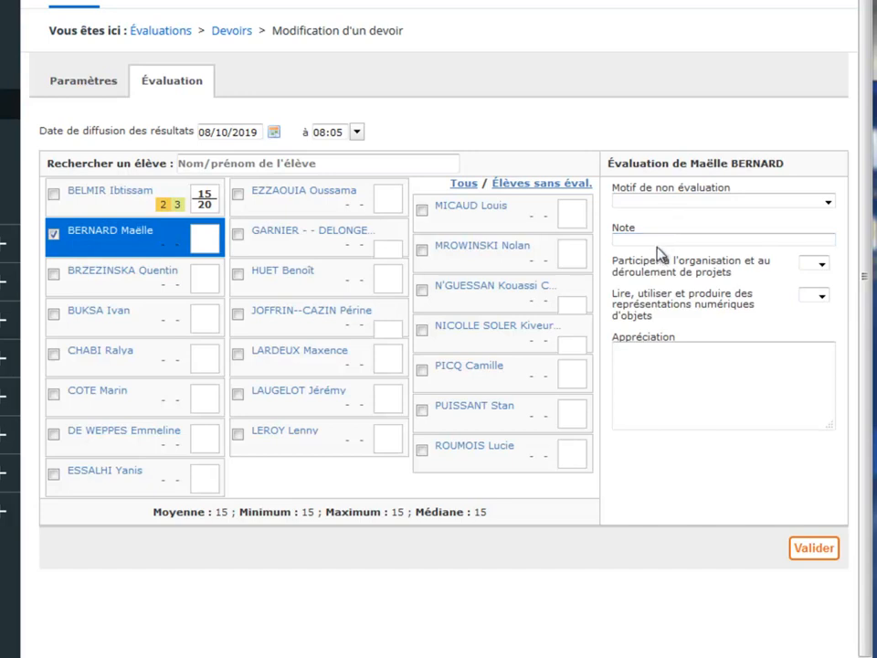
pyautogui.write('13')
pyautogui.press('Return')
pyautogui.click(813, 550)
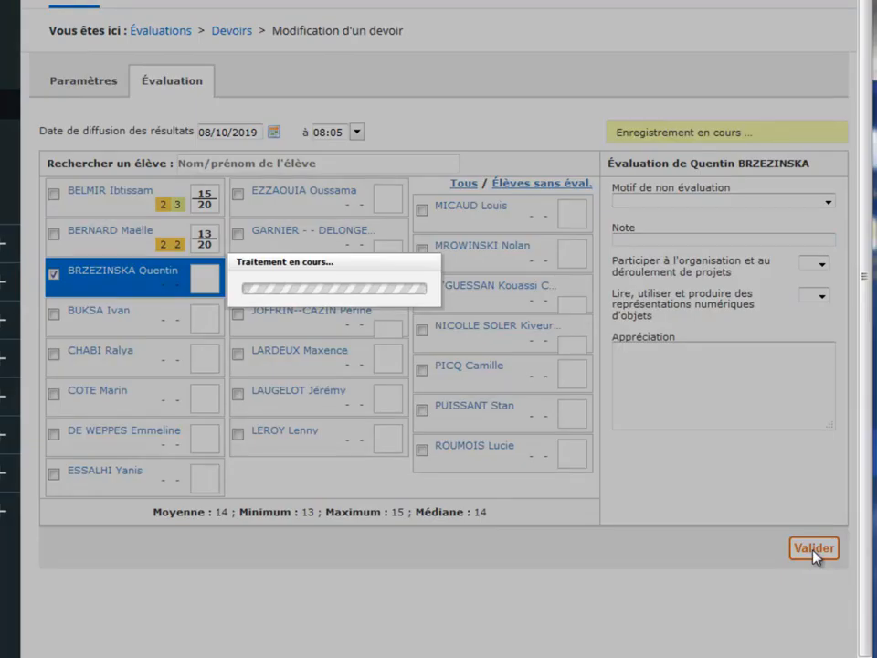